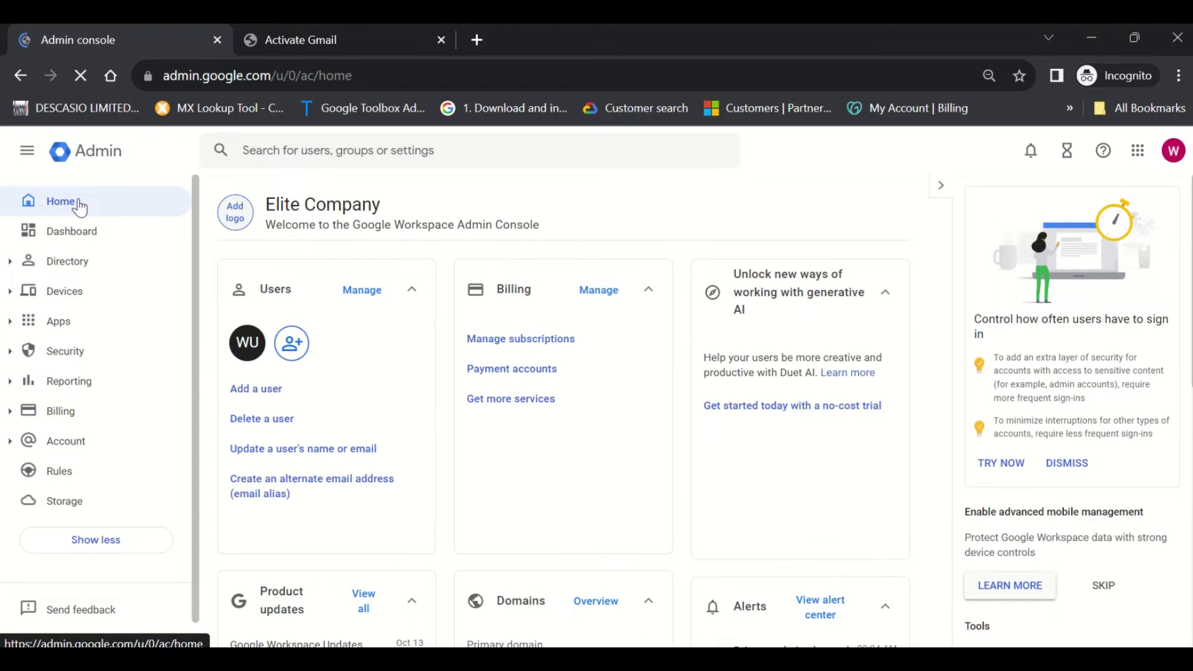
Reload the Admin Console home page for Elite Company
left_click(80, 207)
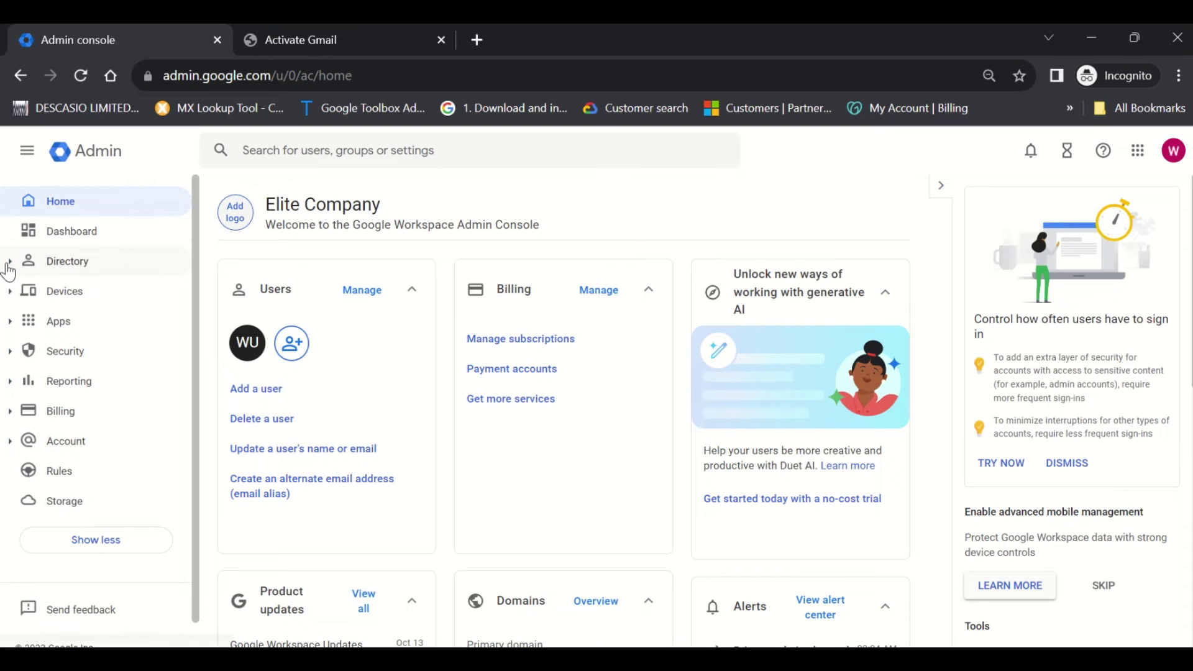
Expand Apps and review the Google Workspace service status table, every core app ON
left_click(12, 330)
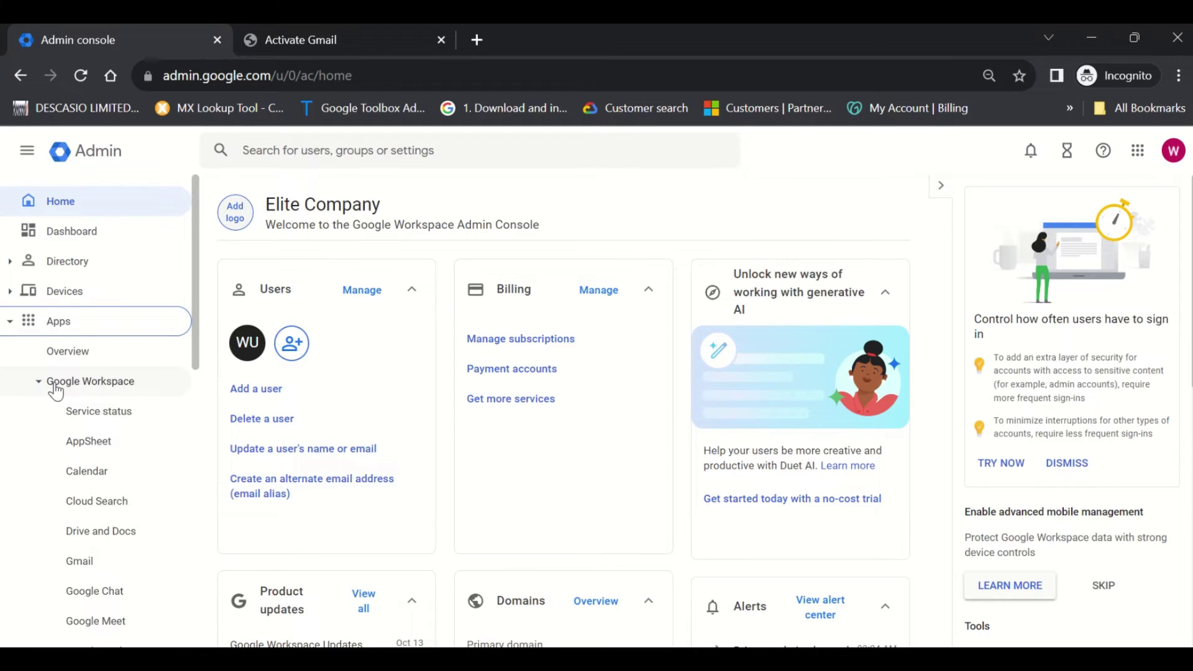
left_click(101, 415)
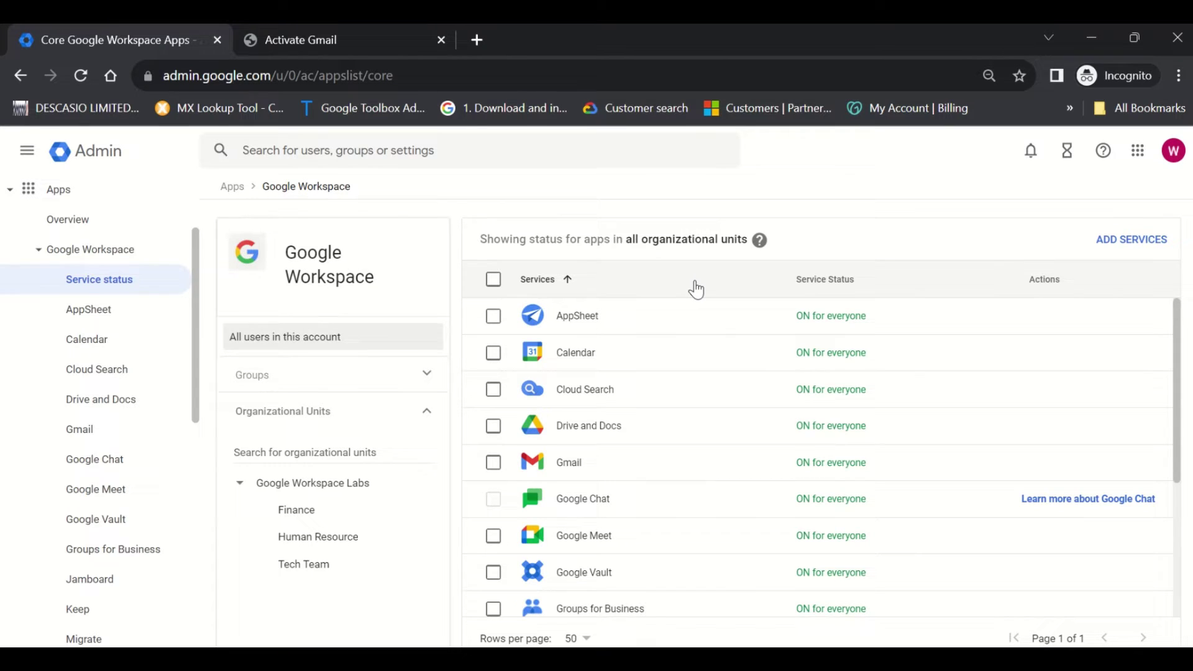
scroll(733, 417, "down", 4)
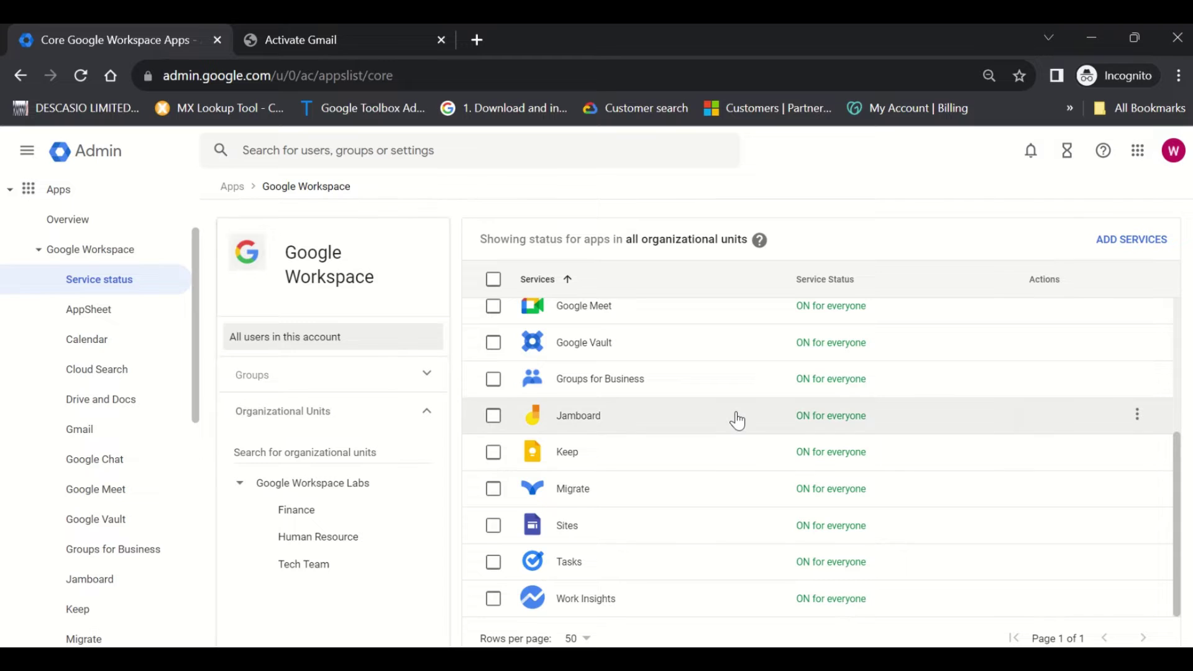
scroll(737, 421, "up", 4)
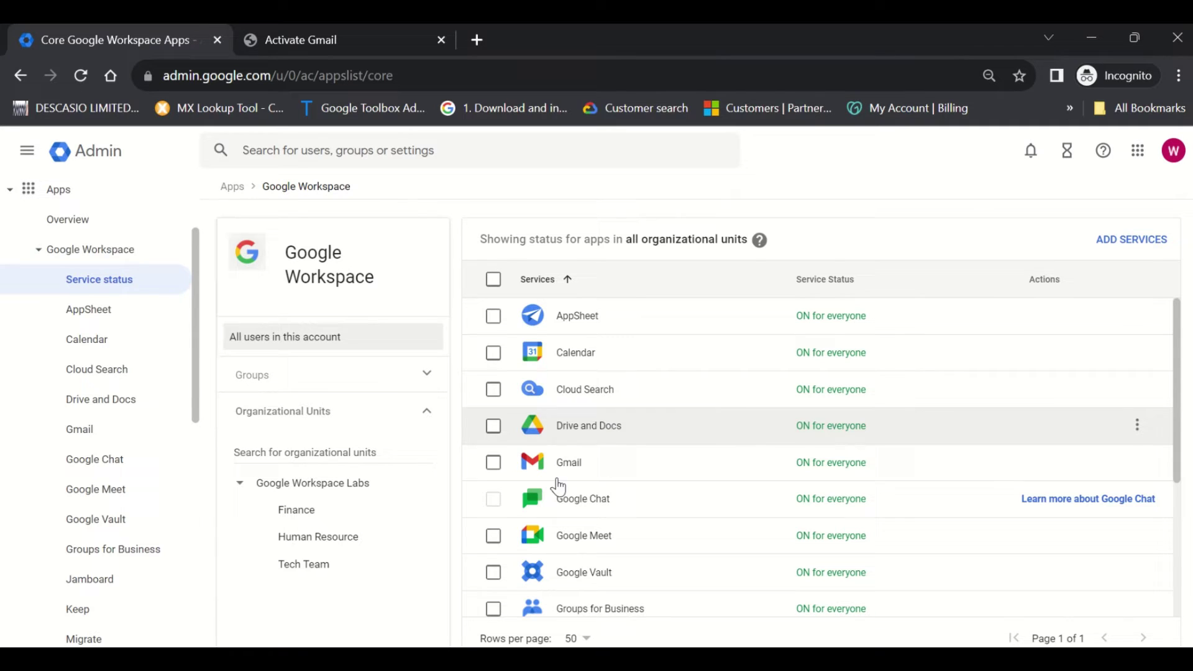
Show service statuses for the Google Workspace Labs organizational unit
left_click(335, 487)
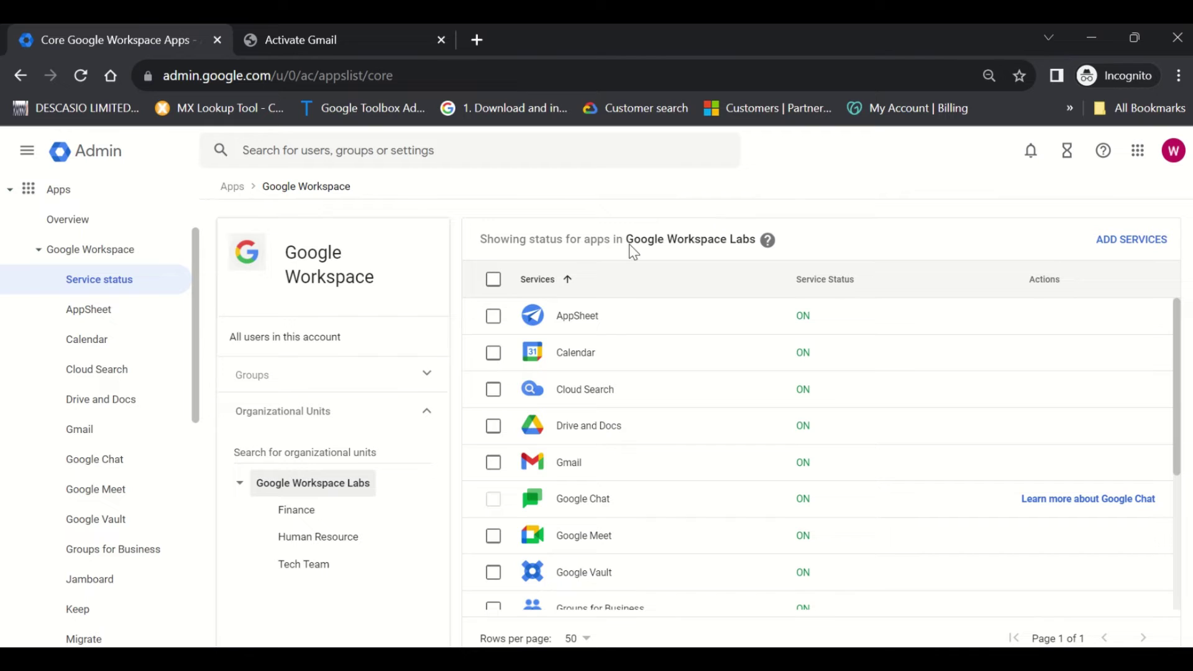
Switch to the Tech Team unit's service statuses and select Sites for a change
left_click(329, 561)
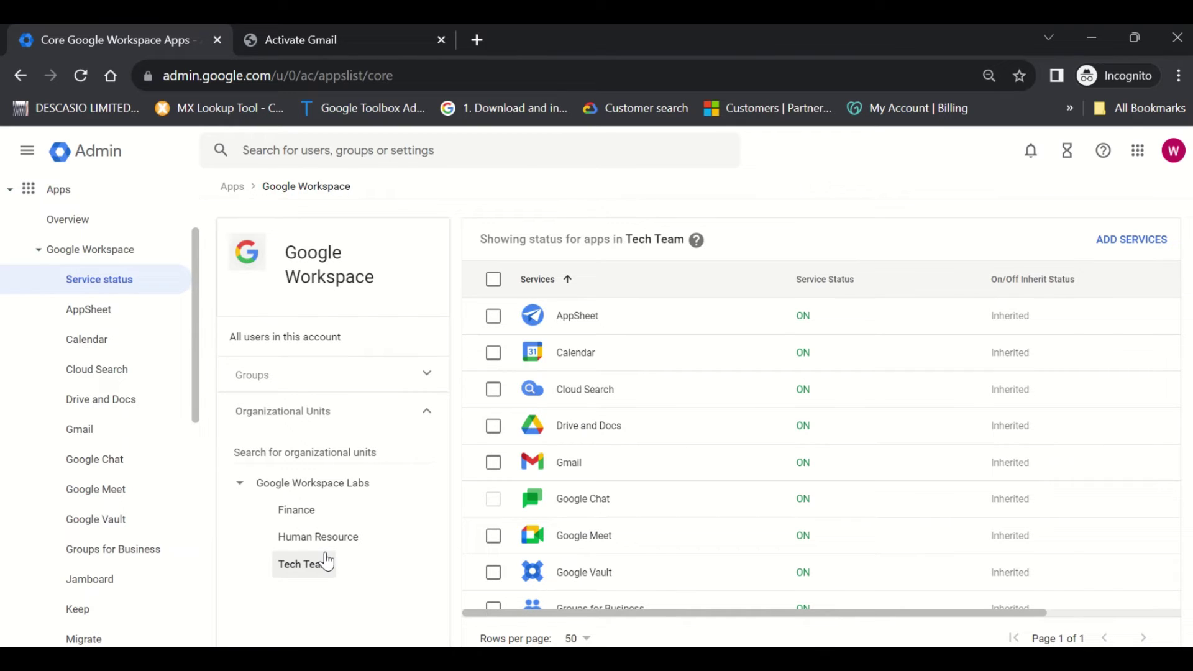
scroll(589, 472, "down", 3)
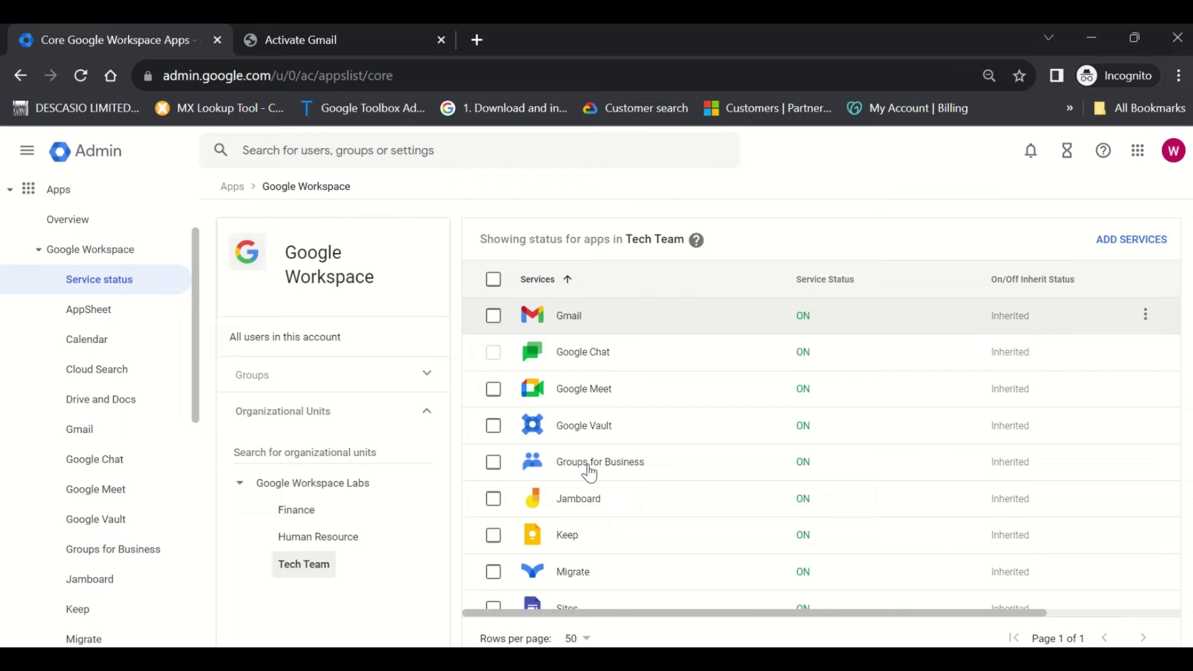
scroll(590, 472, "down", 1)
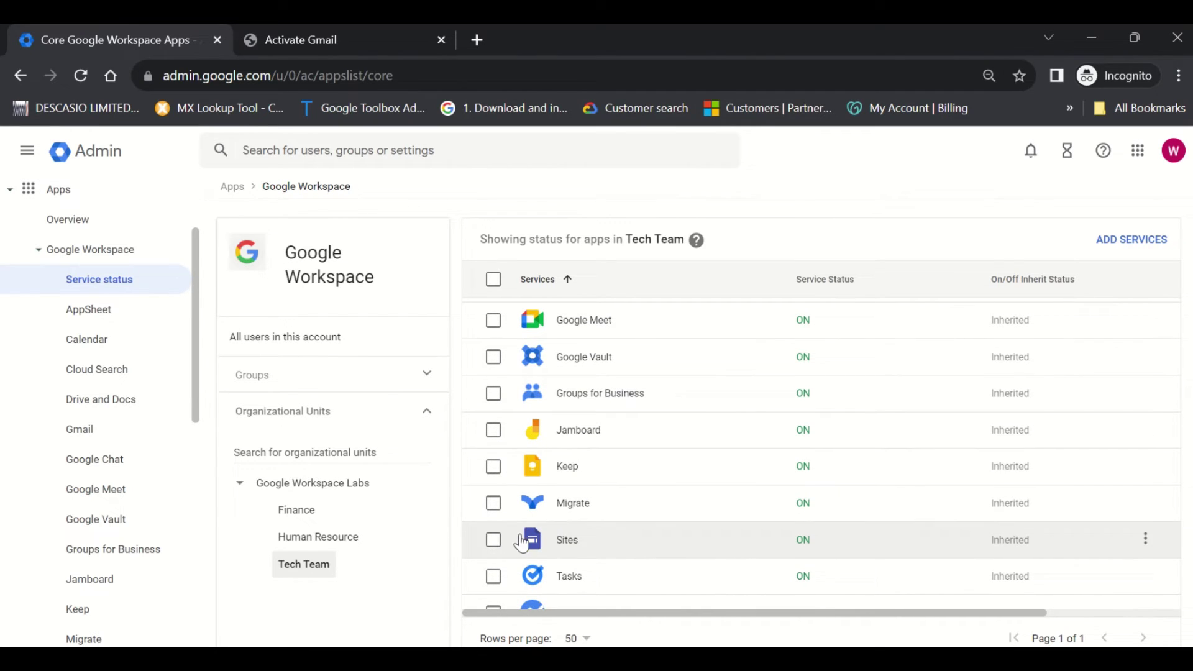
left_click(492, 540)
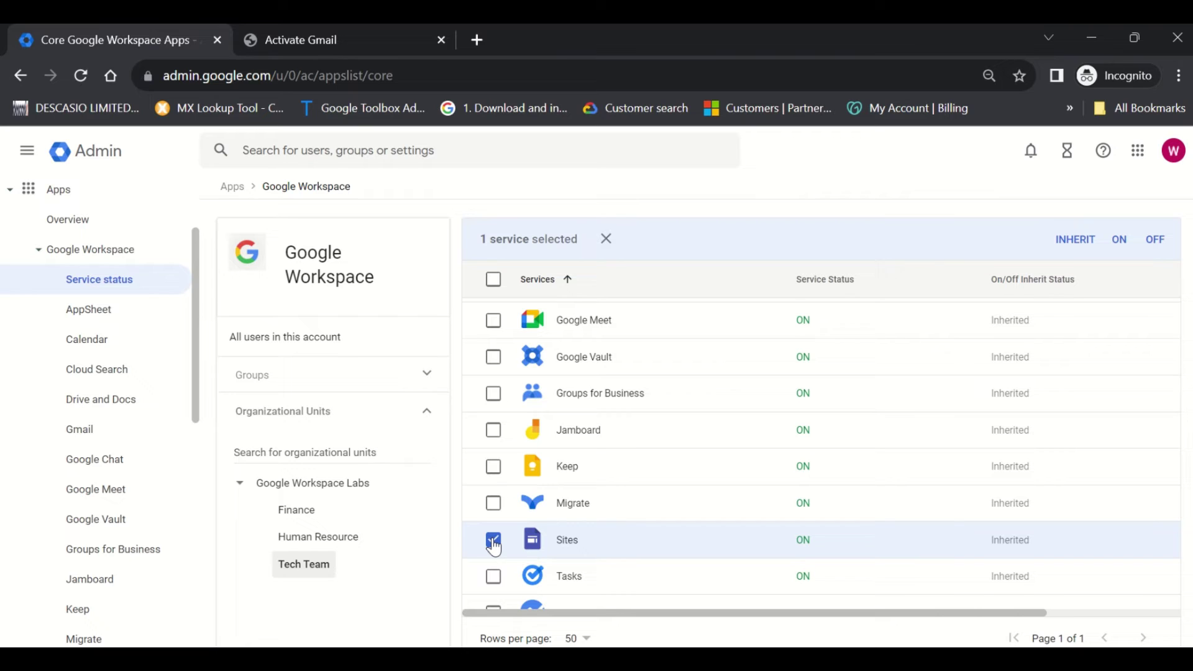
scroll(494, 546, "down", 1)
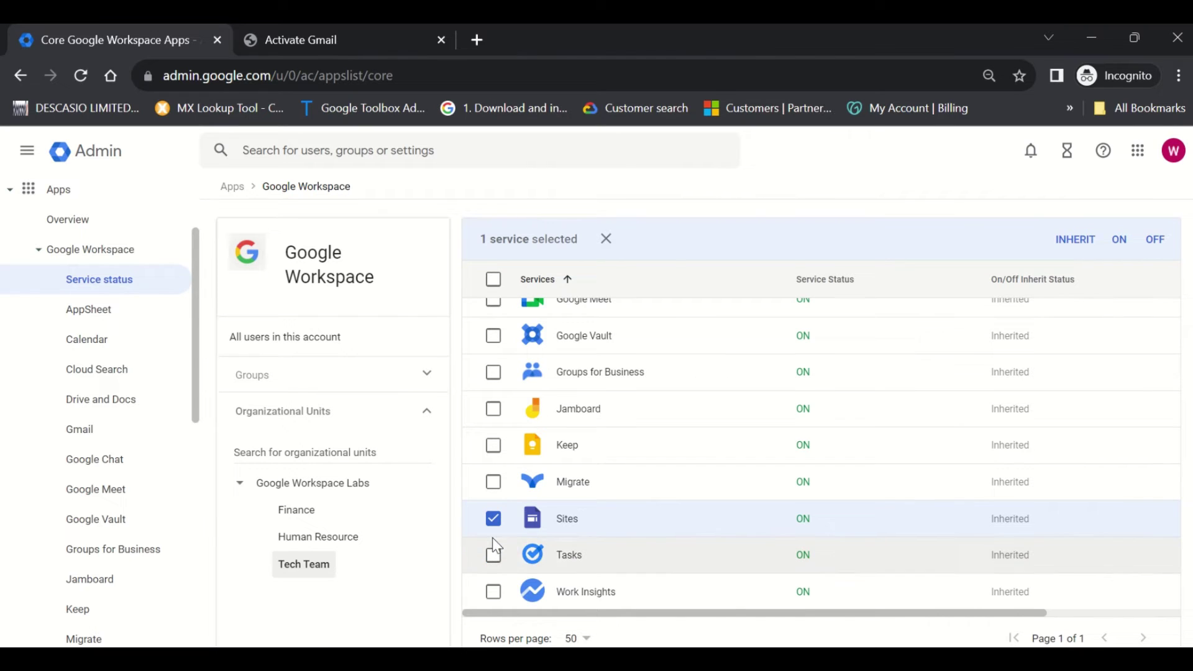
scroll(494, 545, "up", 1)
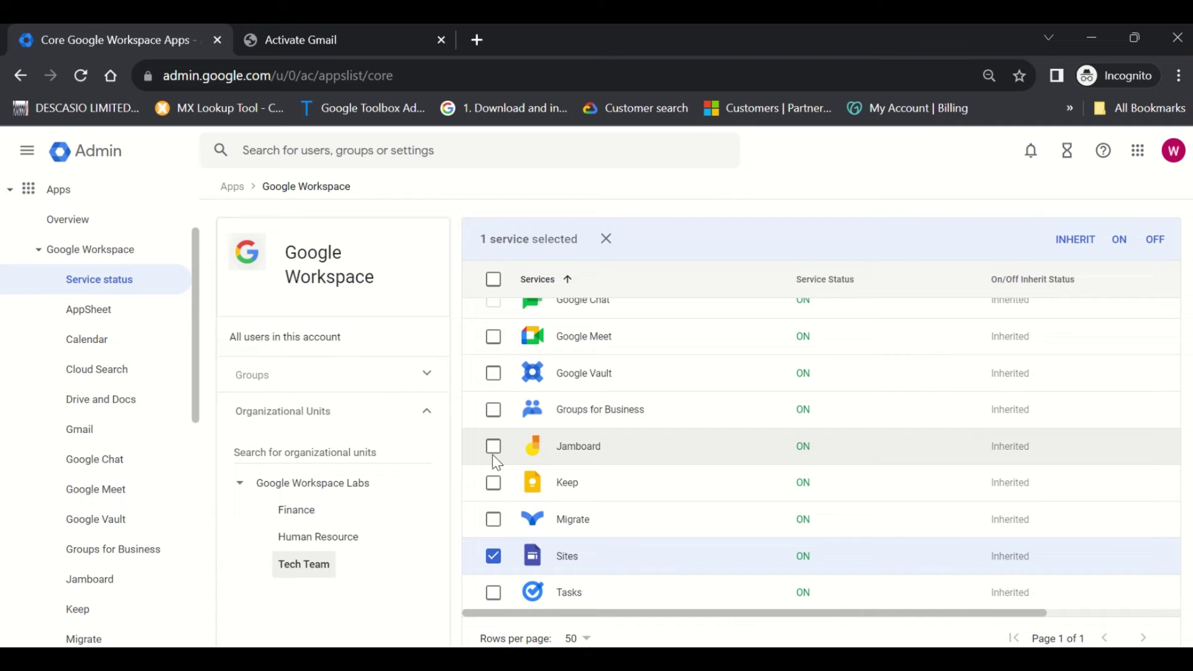
Add Jamboard to the selection and turn Jamboard and Sites OFF for Tech Team
left_click(493, 446)
left_click(1155, 240)
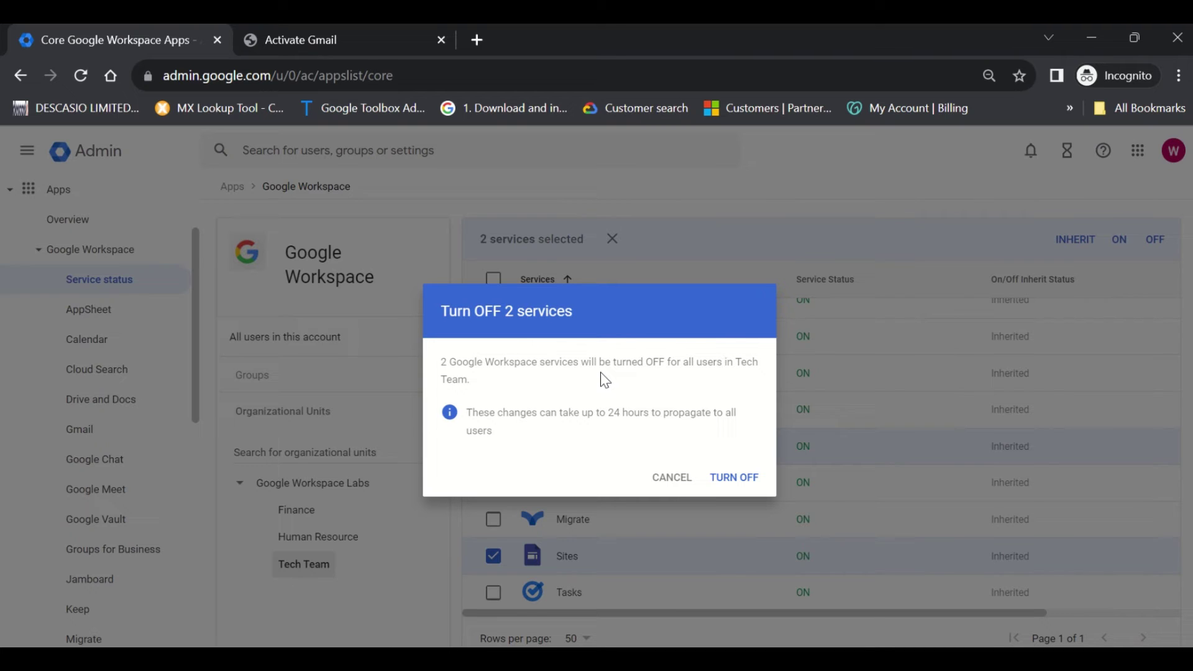
left_click(728, 476)
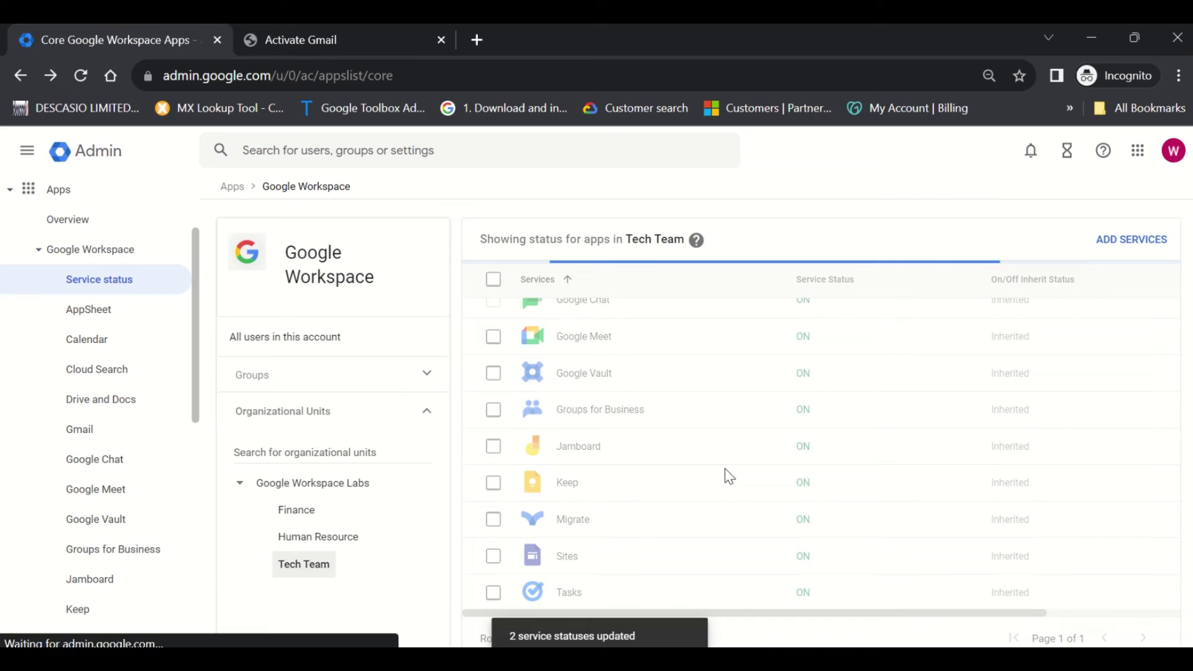
scroll(726, 477, "down", 4)
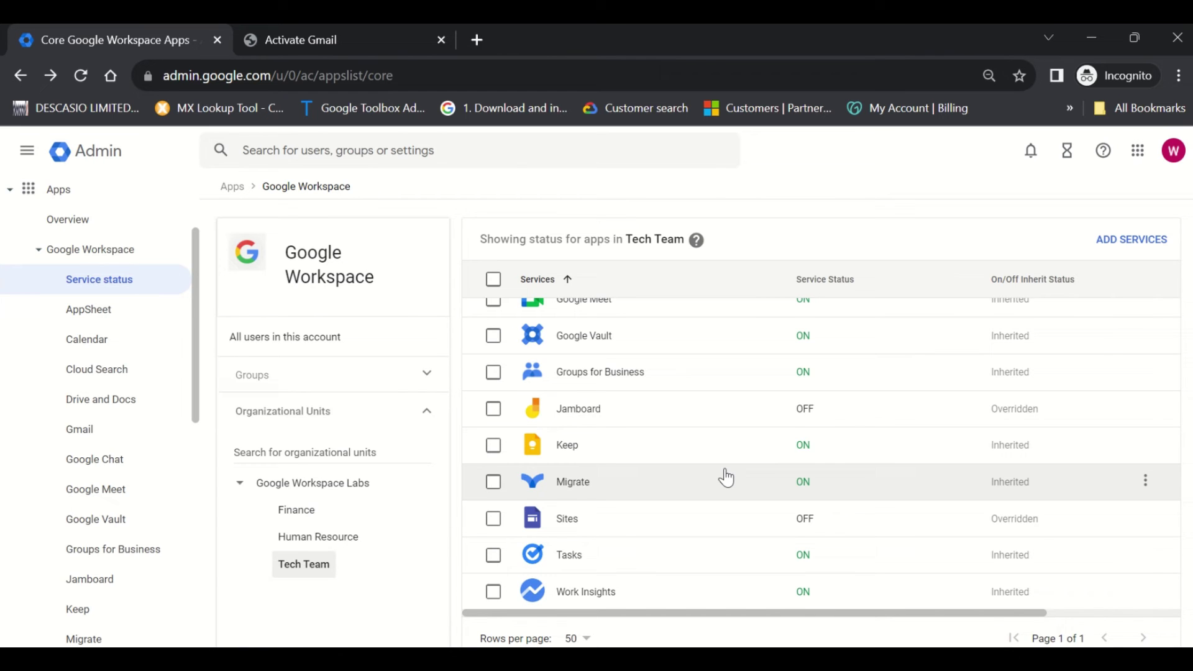
scroll(684, 426, "up", 3)
scroll(686, 427, "down", 3)
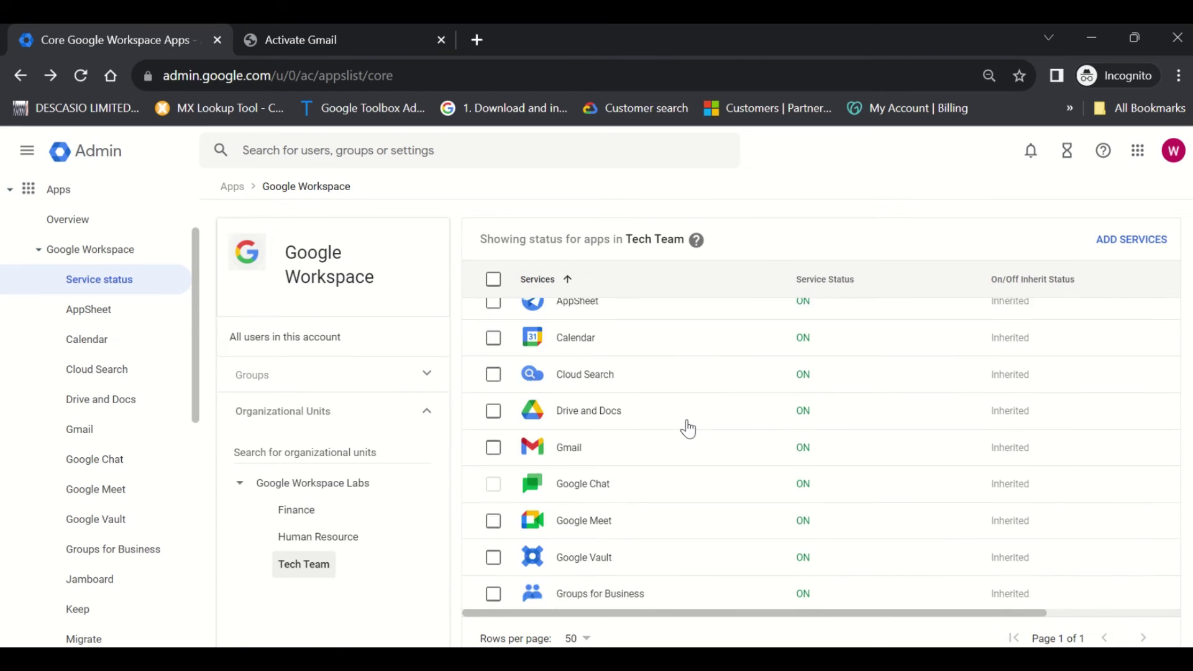
scroll(39, 394, "down", 3)
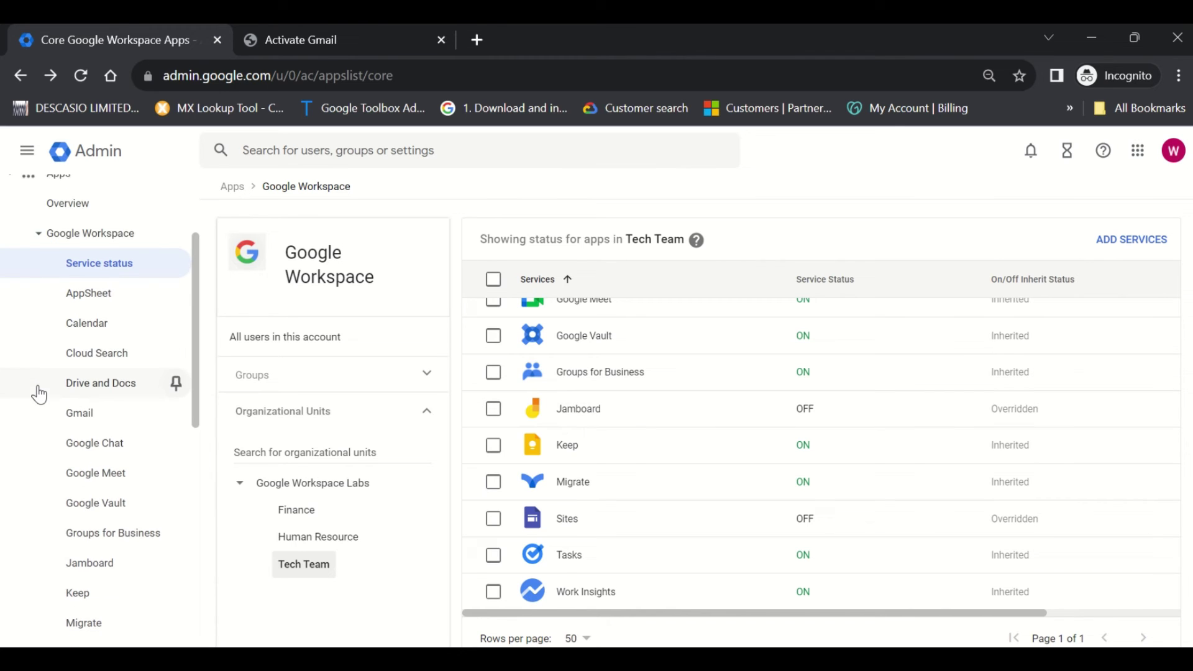
scroll(39, 393, "down", 4)
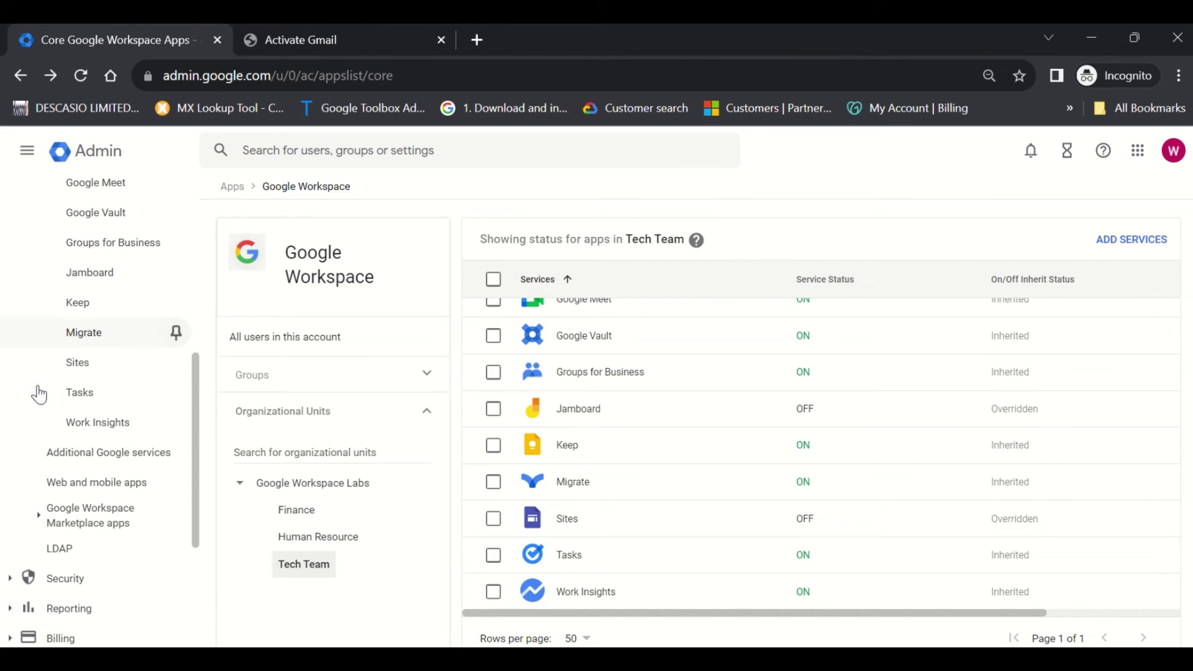
Open Additional Google services and browse the list, including Blogger and Classroom
left_click(109, 456)
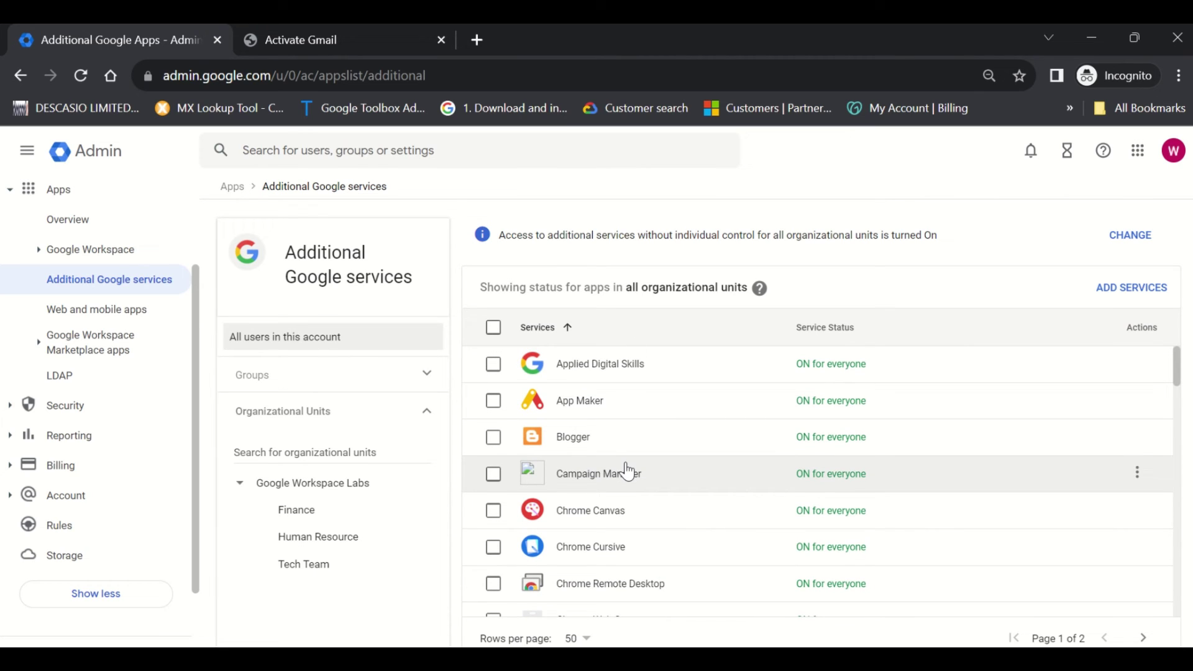
scroll(626, 472, "down", 1)
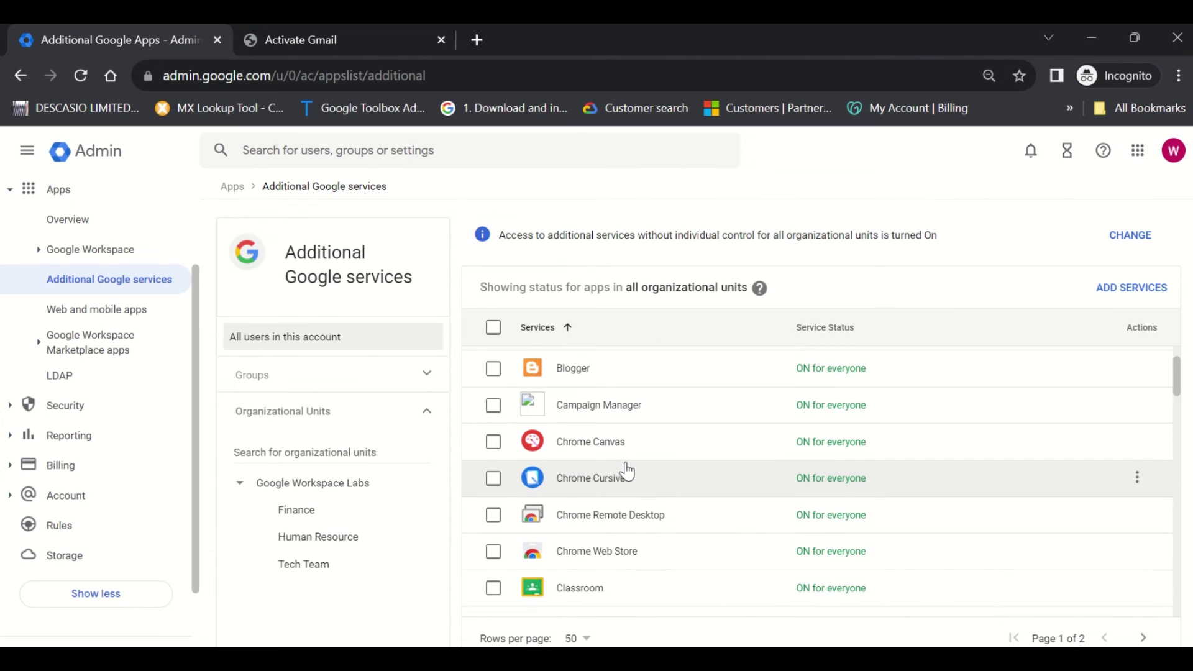
scroll(626, 472, "down", 3)
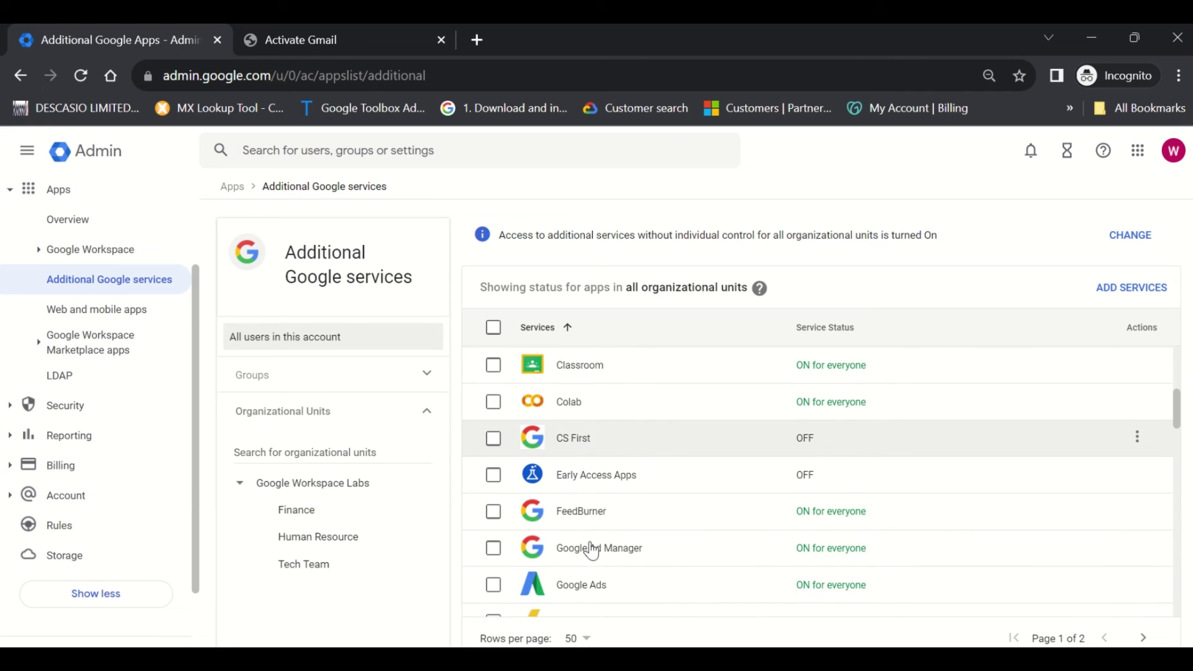
scroll(666, 562, "down", 2)
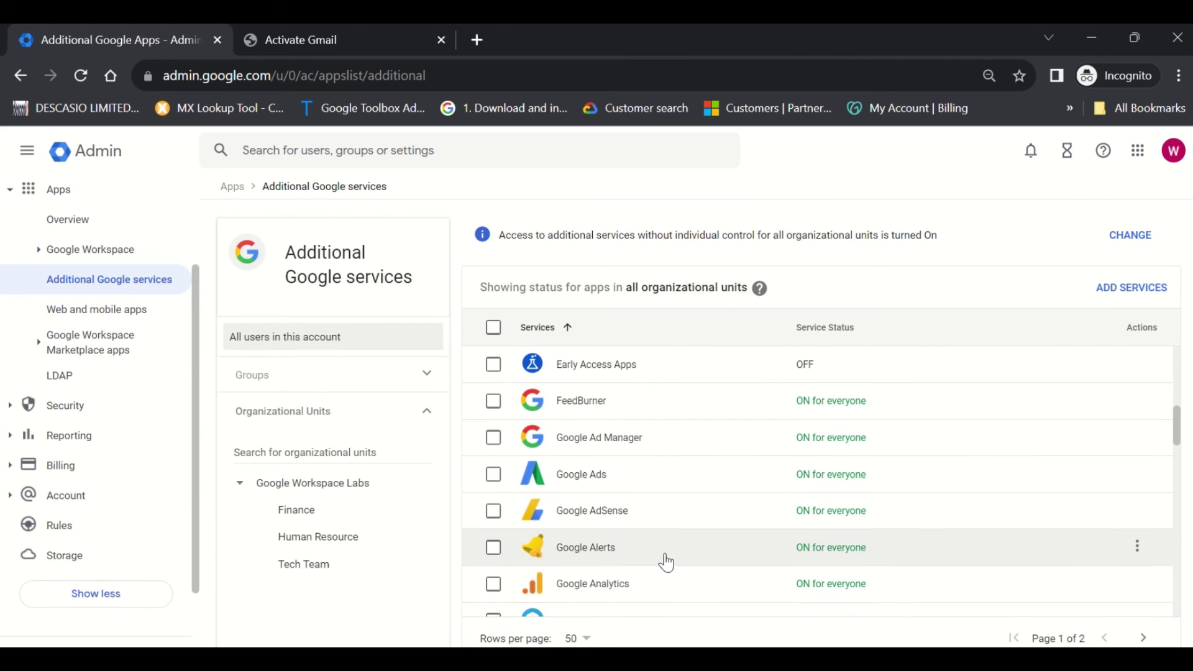
scroll(666, 562, "down", 2)
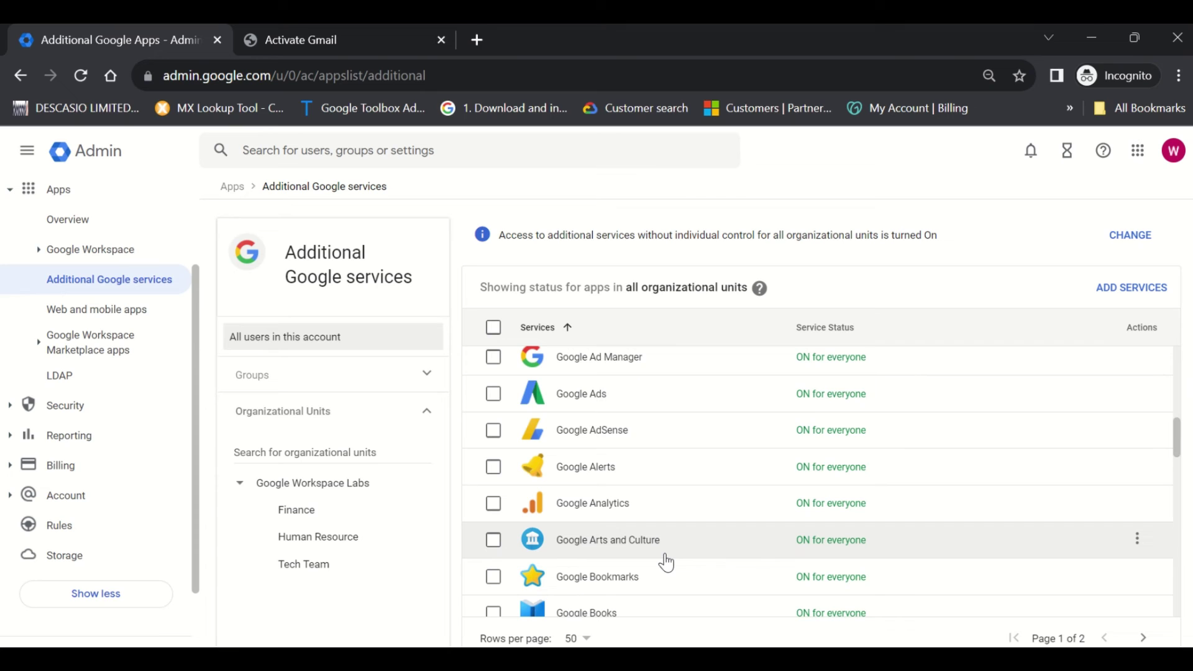
scroll(666, 562, "down", 12)
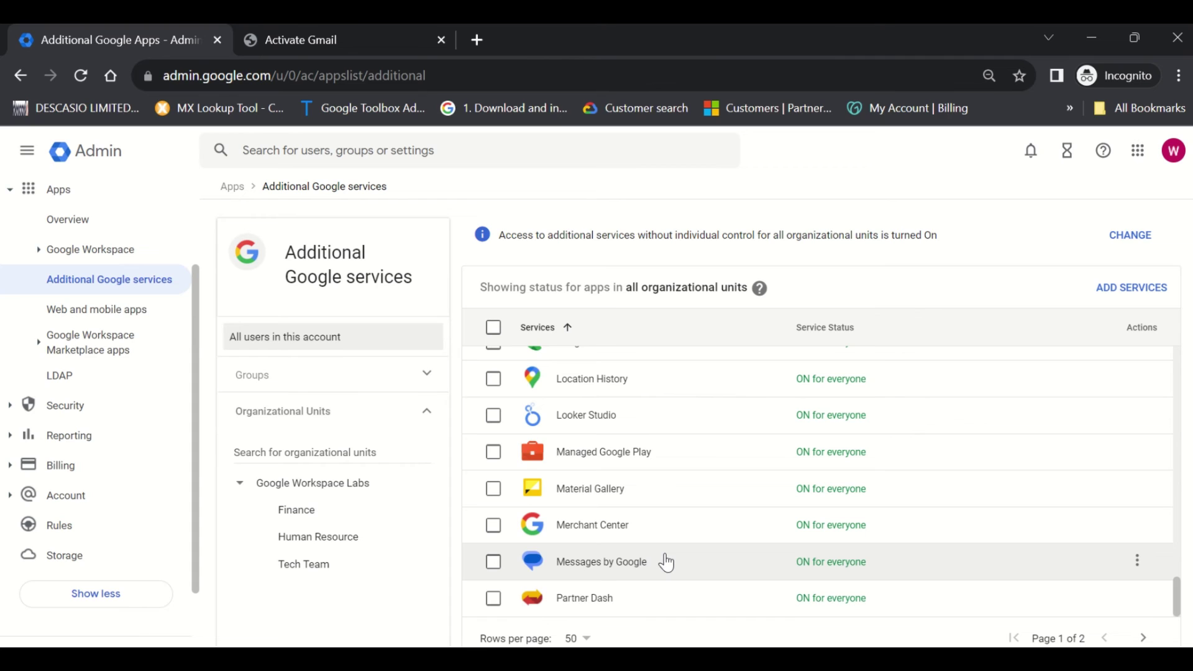
scroll(665, 562, "up", 15)
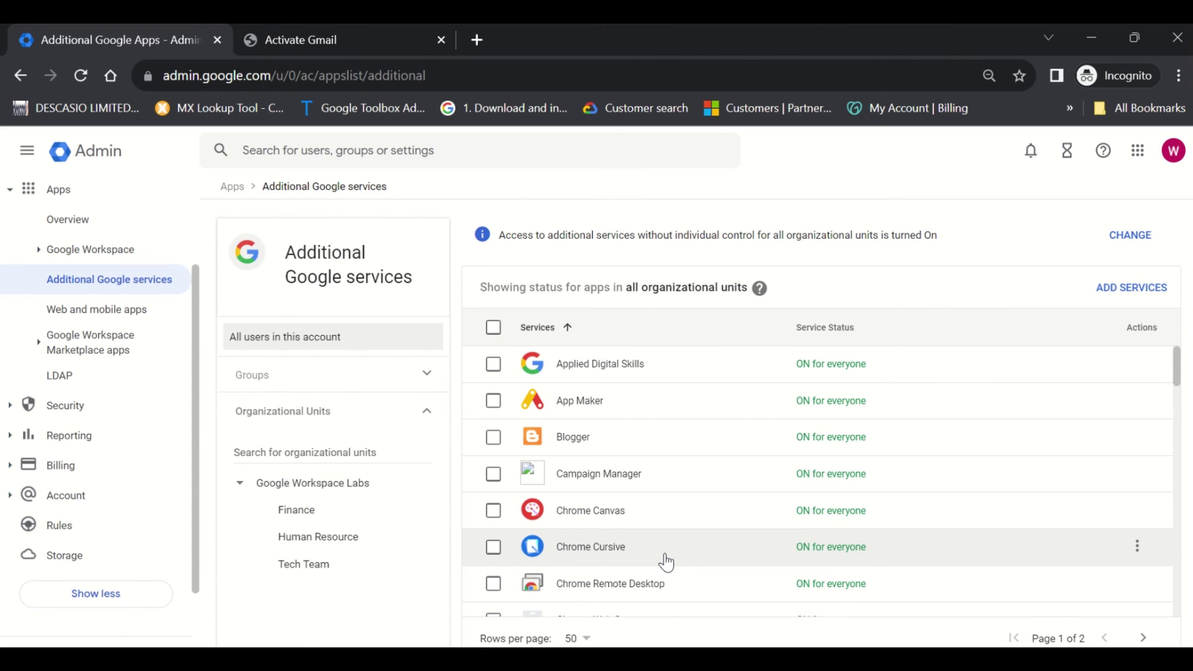
Select Blogger and Classroom and choose OFF for both
left_click(494, 437)
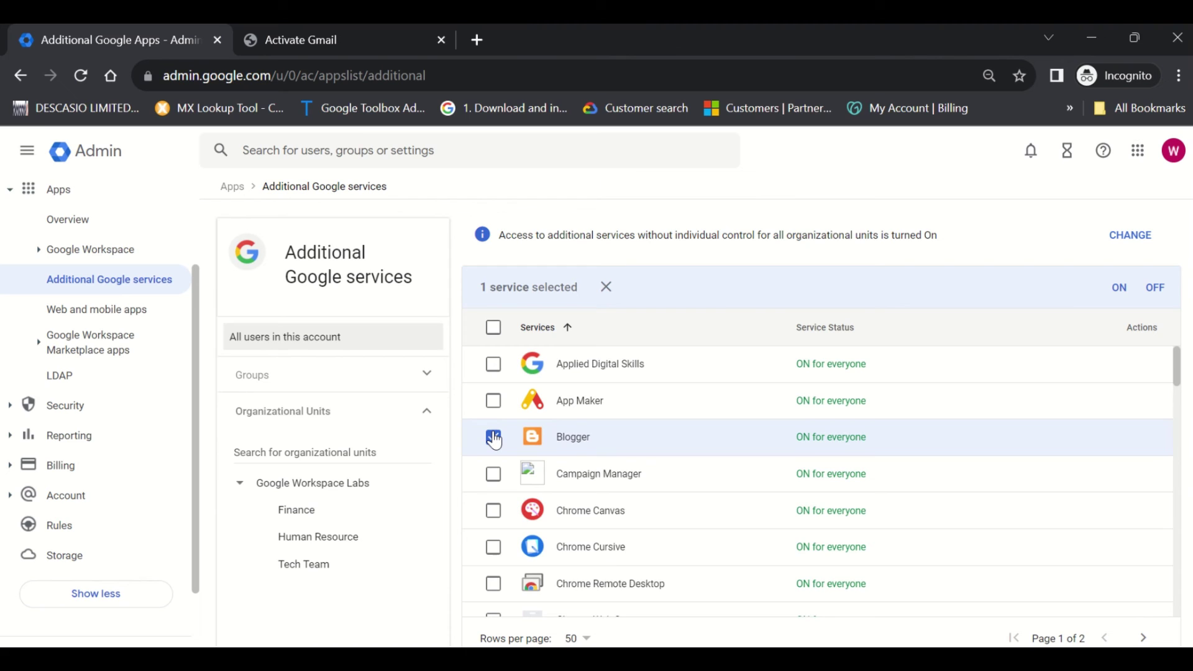
scroll(494, 439, "down", 2)
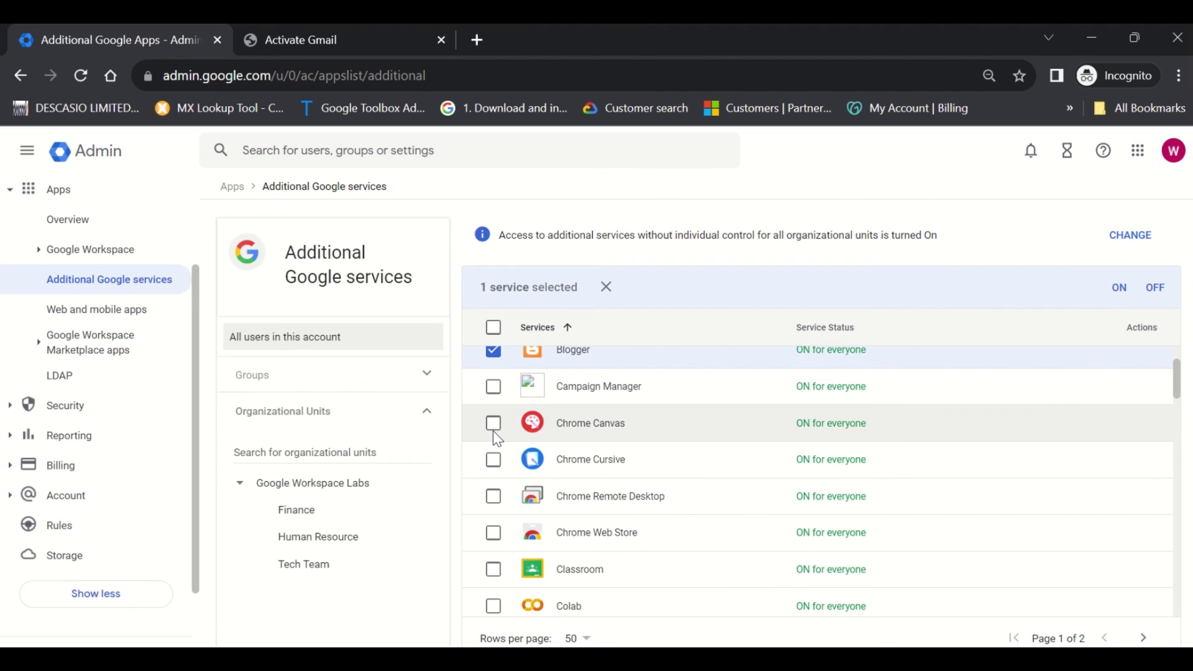
scroll(493, 430, "down", 1)
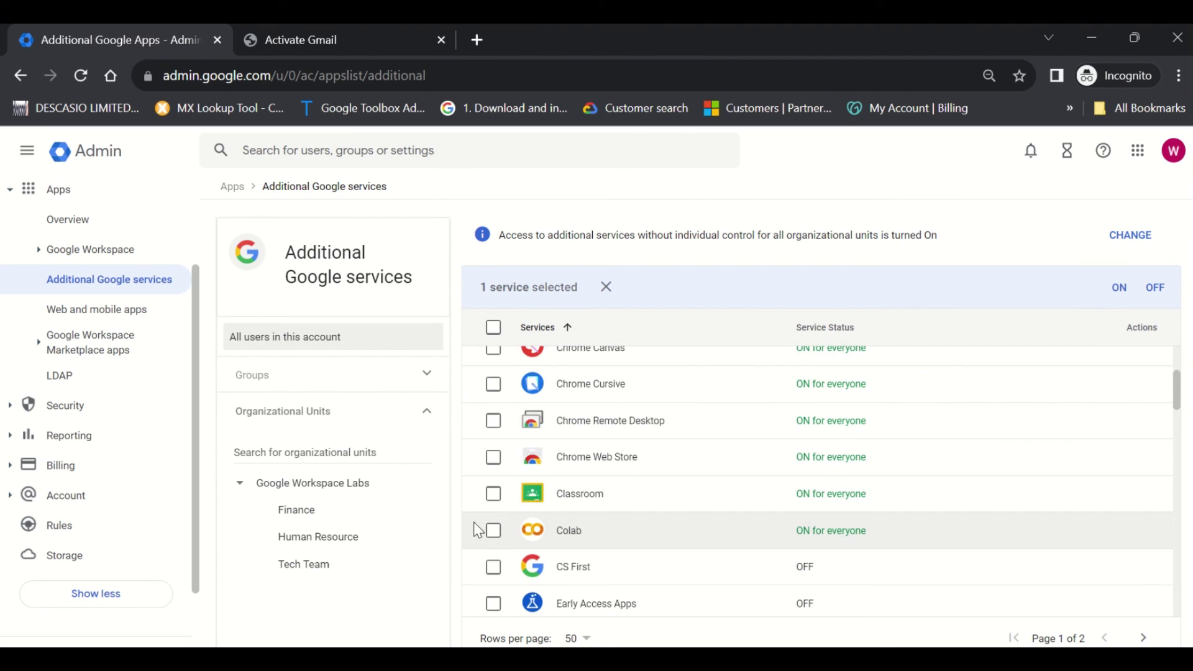
left_click(493, 493)
scroll(495, 502, "up", 1)
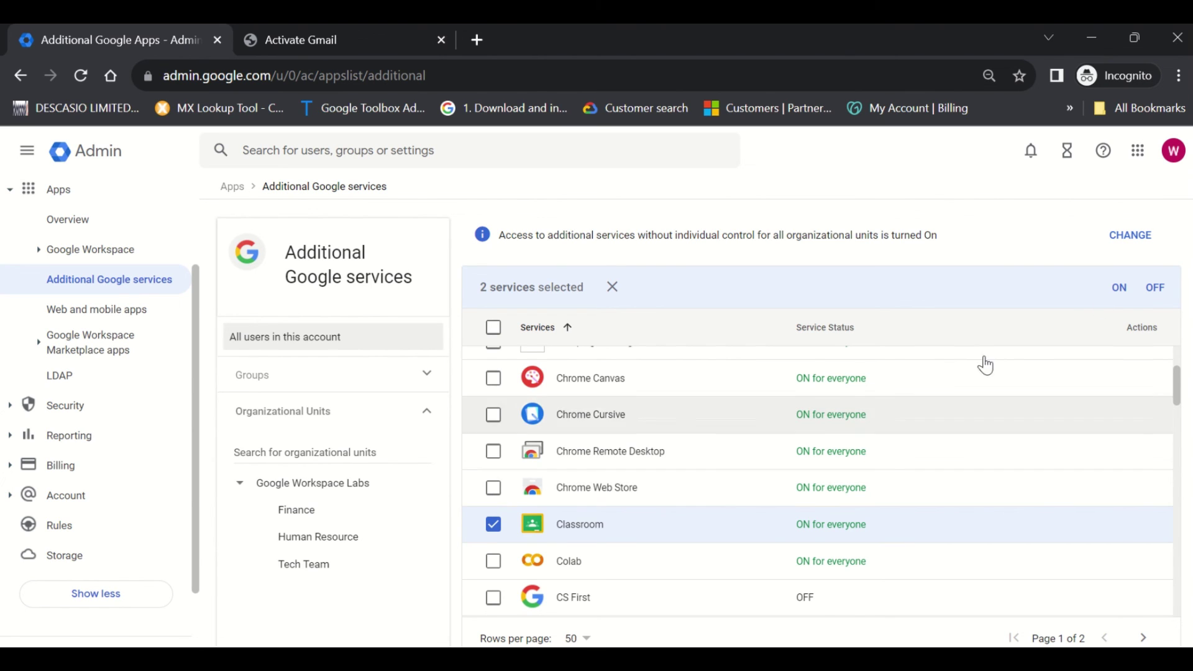
left_click(1164, 289)
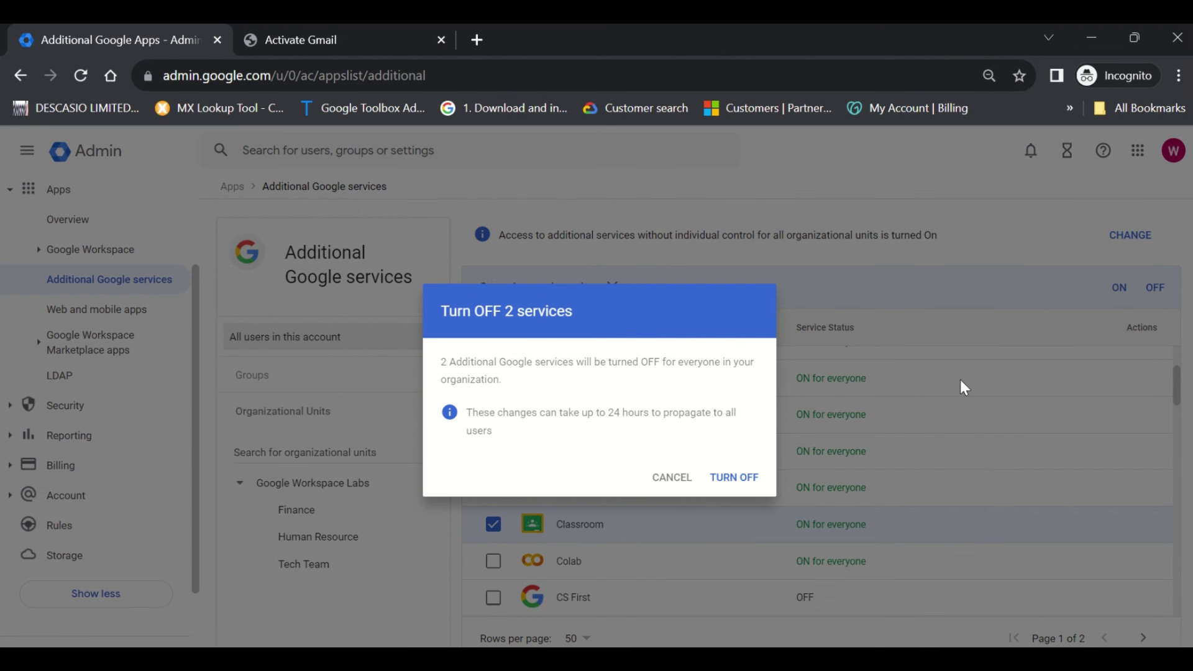
Confirm turning off Blogger and Classroom for everyone
left_click(727, 480)
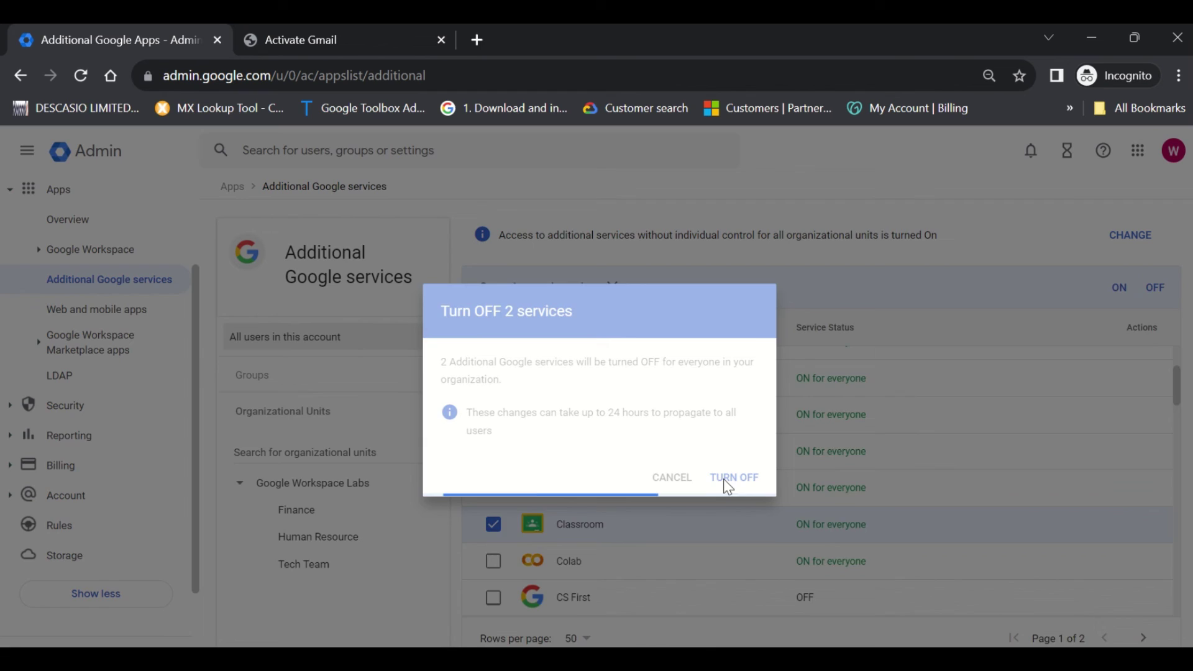